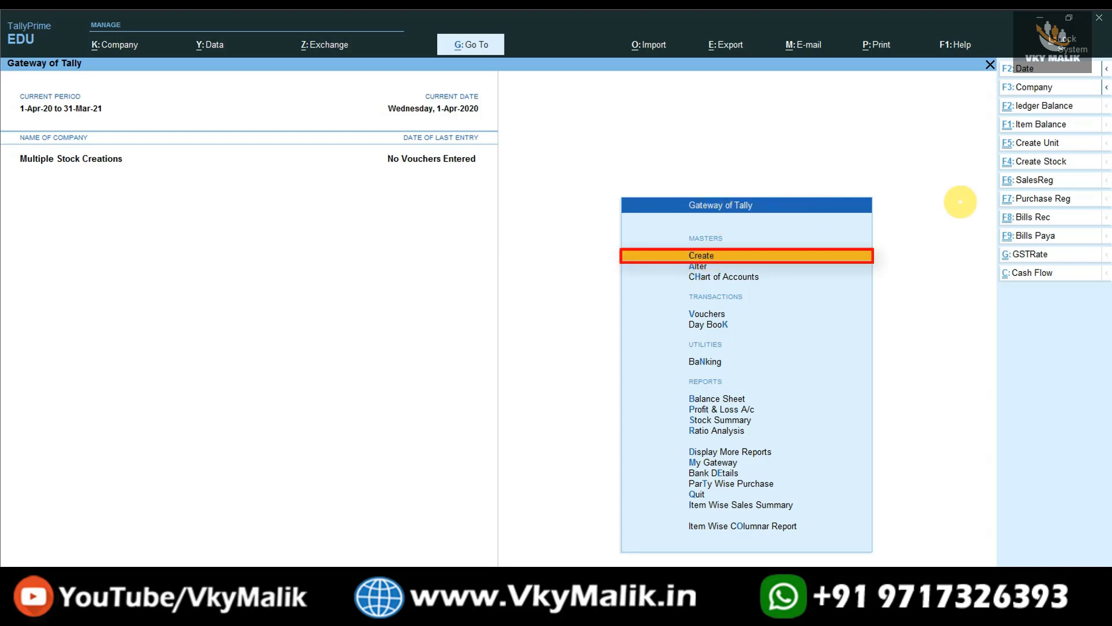
- View the blank single stock item creation form from the expanded list of masters, and quit it without creating an item
{"action": "key", "text": "Return"}
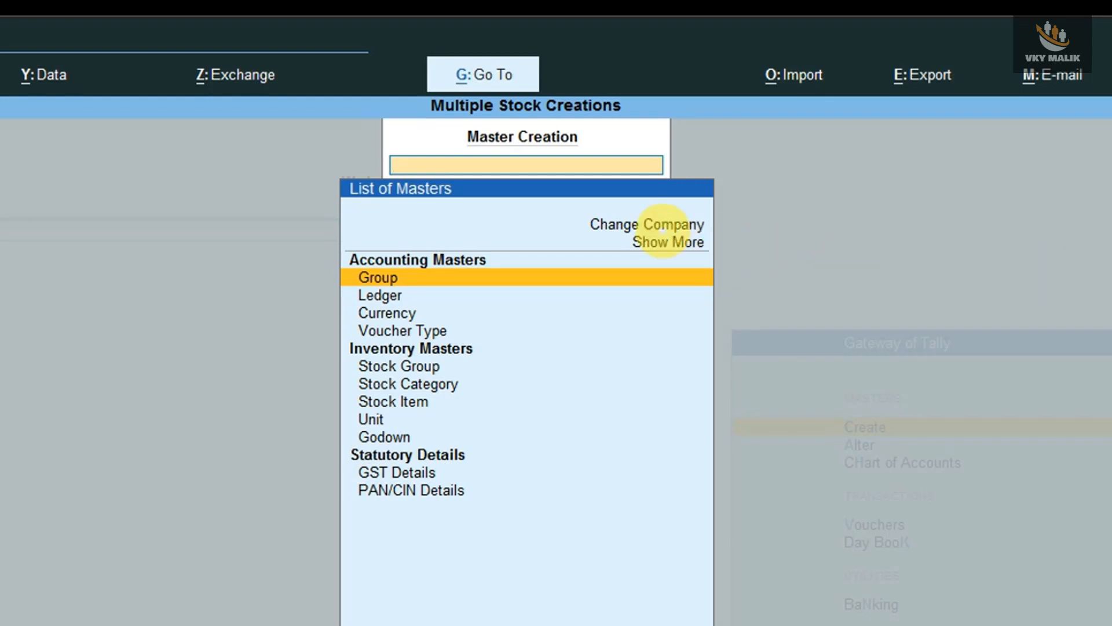
{"action": "left_click", "coordinate": [670, 241]}
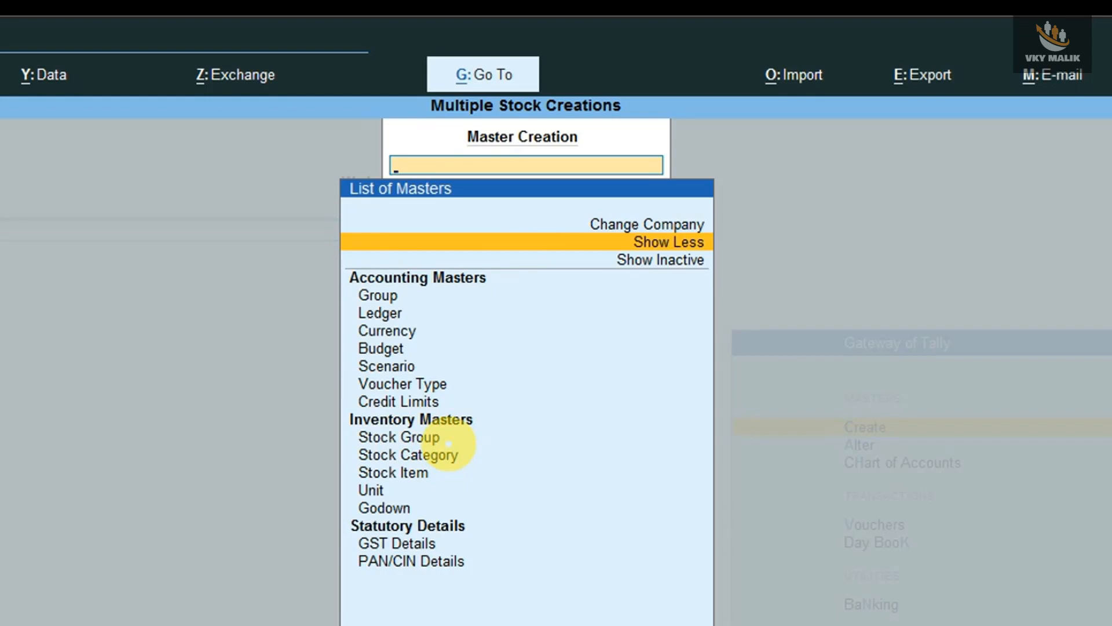
{"action": "key", "text": "Down"}
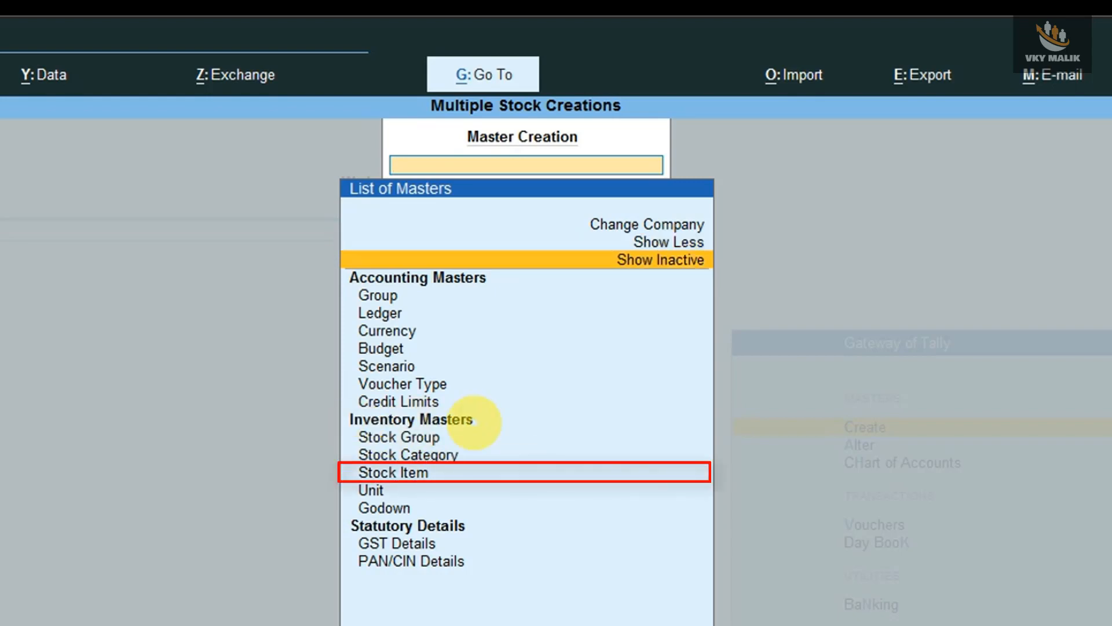
{"action": "key", "text": "Down"}
{"action": "key", "text": "Down"}
{"action": "key", "text": "Down"}
{"action": "key", "text": "Down"}
{"action": "key", "text": "Down"}
{"action": "key", "text": "Down"}
{"action": "key", "text": "Down"}
{"action": "key", "text": "Down"}
{"action": "key", "text": "Down"}
{"action": "key", "text": "Down"}
{"action": "key", "text": "Down"}
{"action": "key", "text": "Down"}
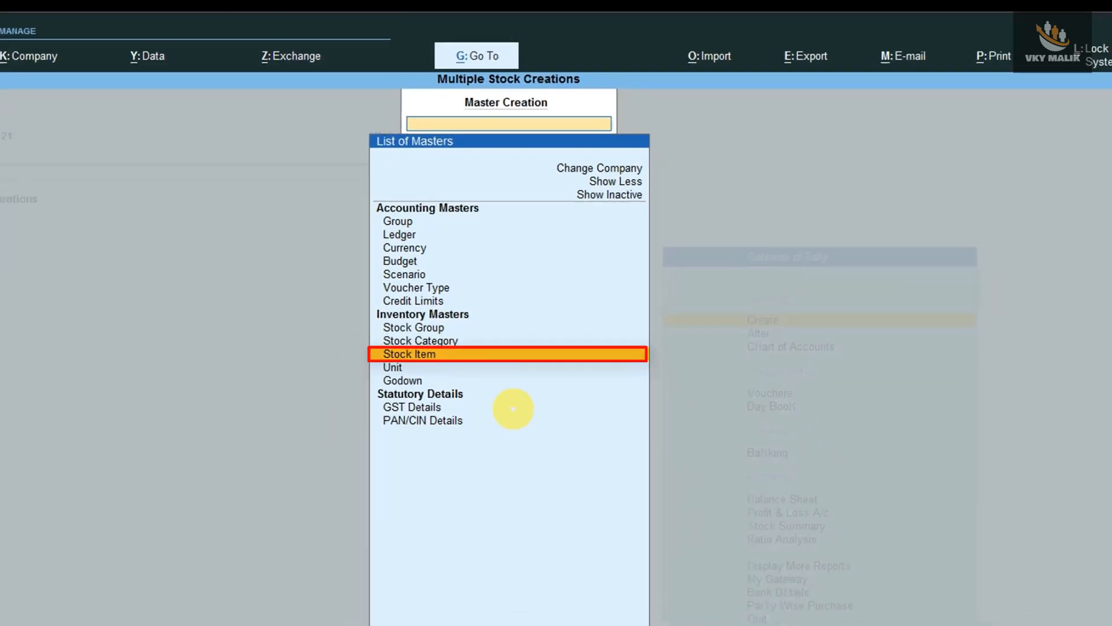
{"action": "key", "text": "Return"}
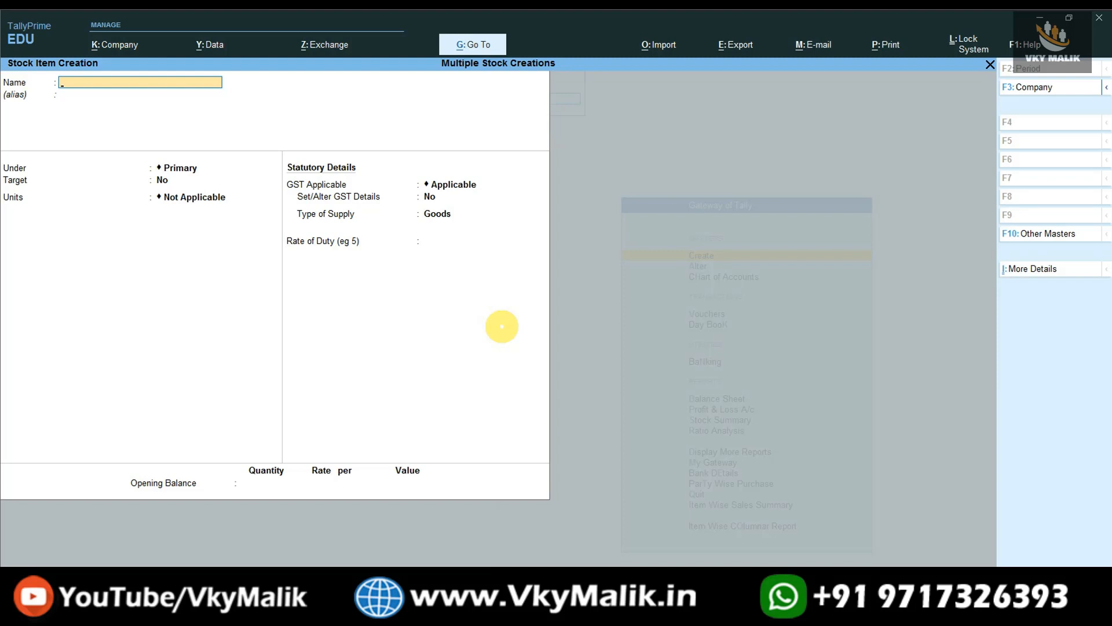
{"action": "key", "text": "Escape"}
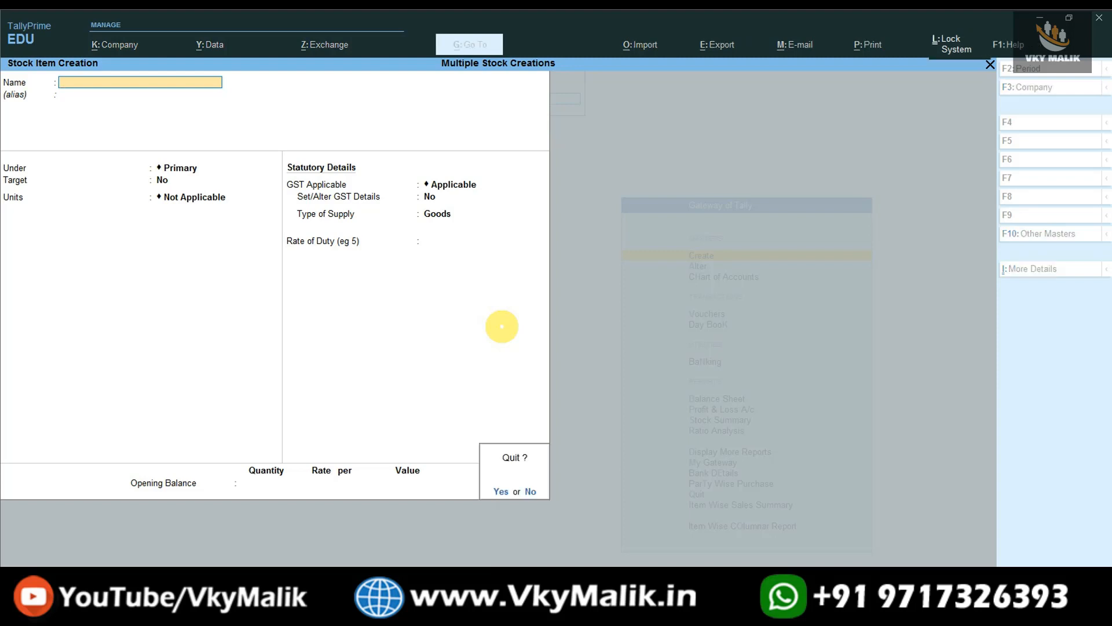
{"action": "key", "text": "Return"}
- View the blank ledger creation form, and return to the Gateway of Tally without creating a ledger
{"action": "key", "text": "Up"}
{"action": "key", "text": "Up"}
{"action": "key", "text": "Up"}
{"action": "key", "text": "Up"}
{"action": "key", "text": "Up"}
{"action": "key", "text": "Up"}
{"action": "key", "text": "Up"}
{"action": "key", "text": "Up"}
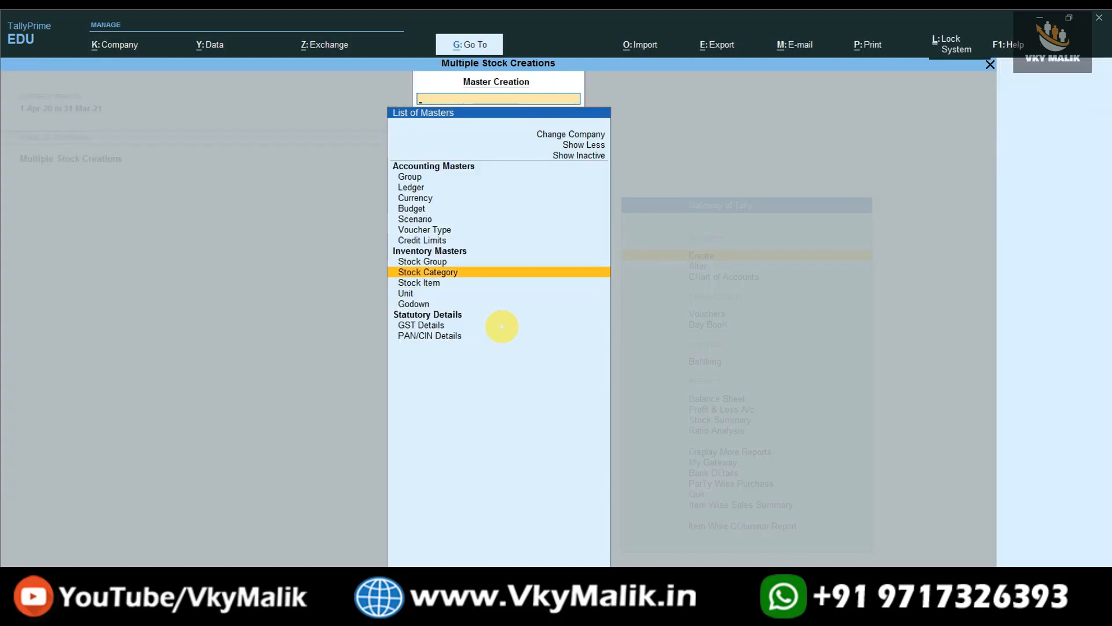
{"action": "key", "text": "Return"}
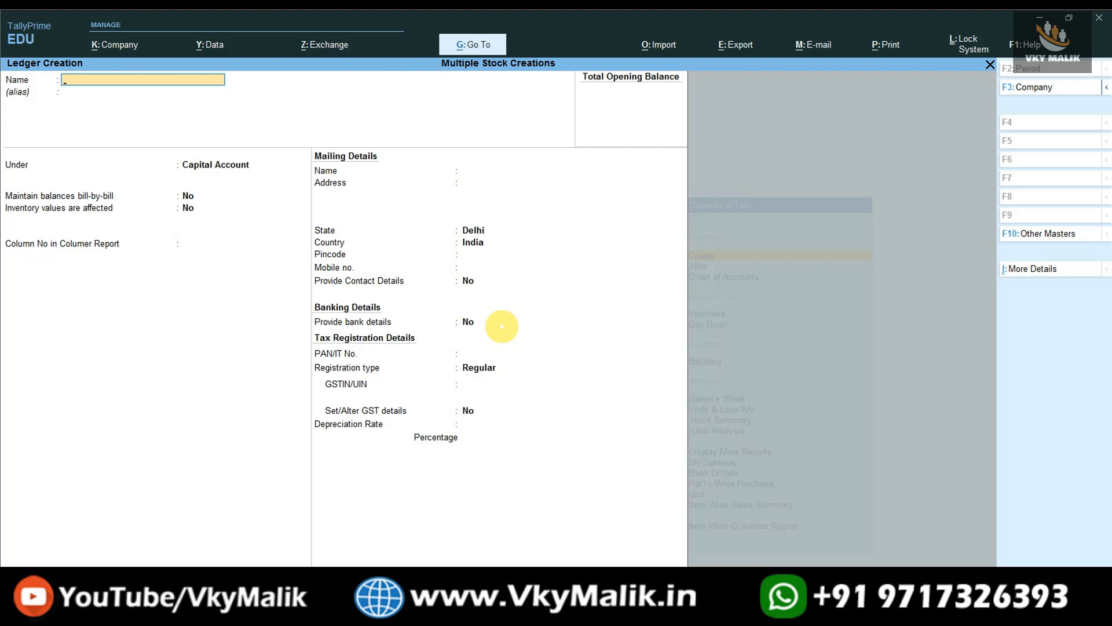
{"action": "key", "text": "Escape"}
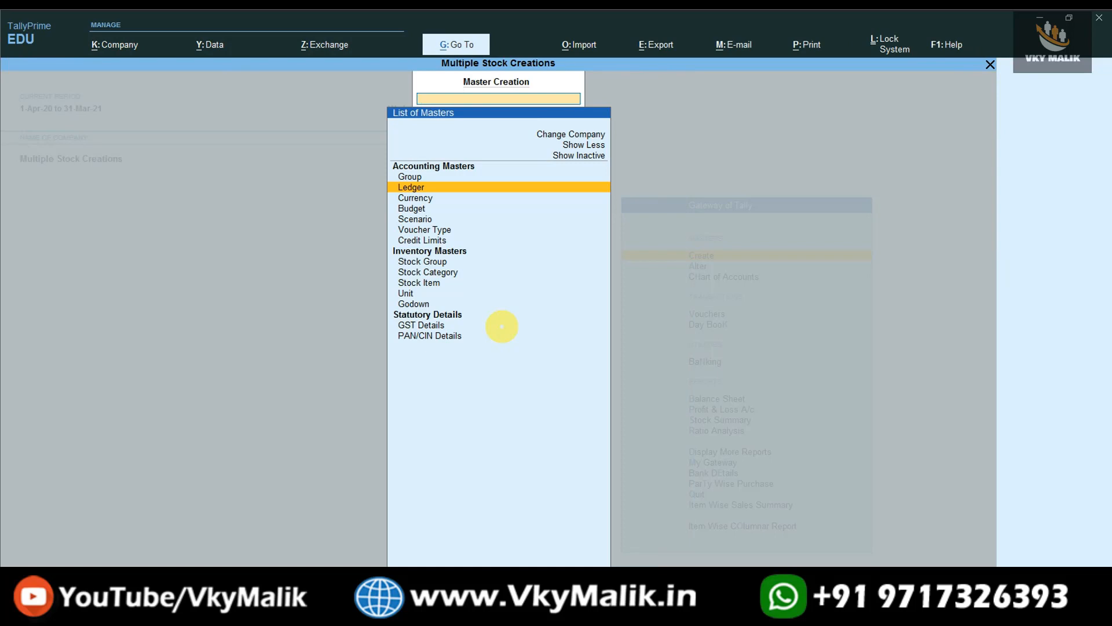
{"action": "key", "text": "Escape"}
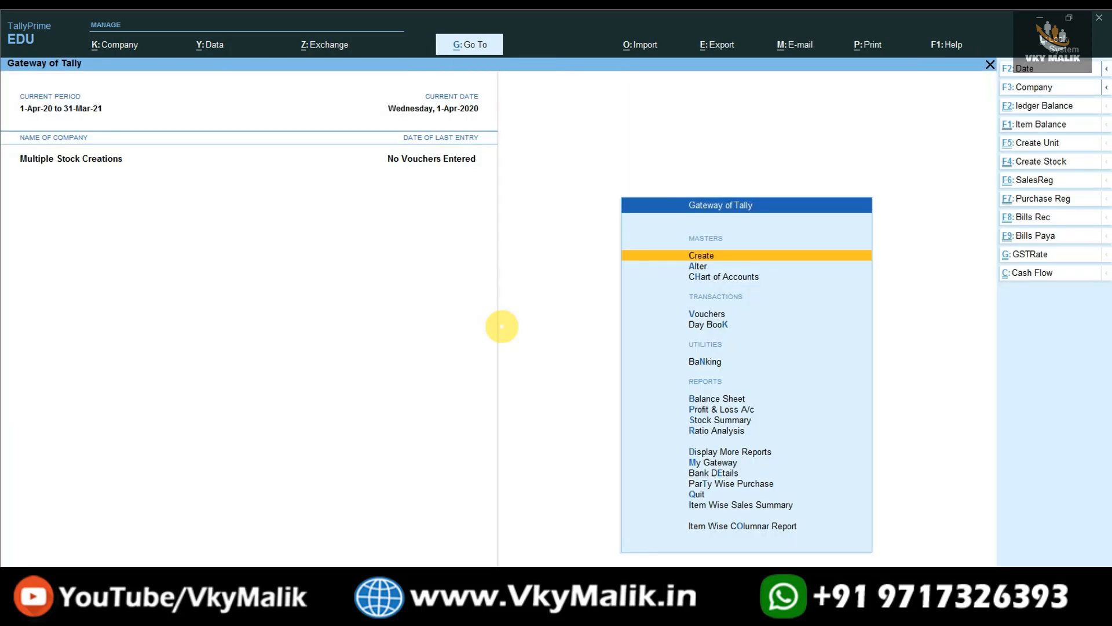
- Look at the master types offered for alteration, and return to the Gateway of Tally
{"action": "key", "text": "Down"}
{"action": "key", "text": "Return"}
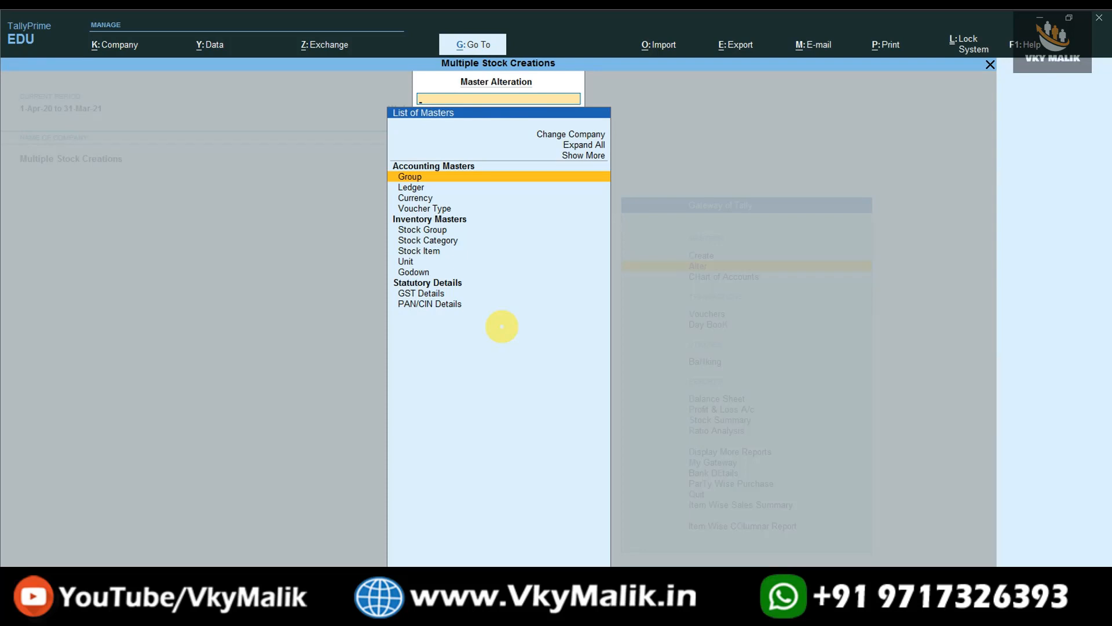
{"action": "key", "text": "Escape"}
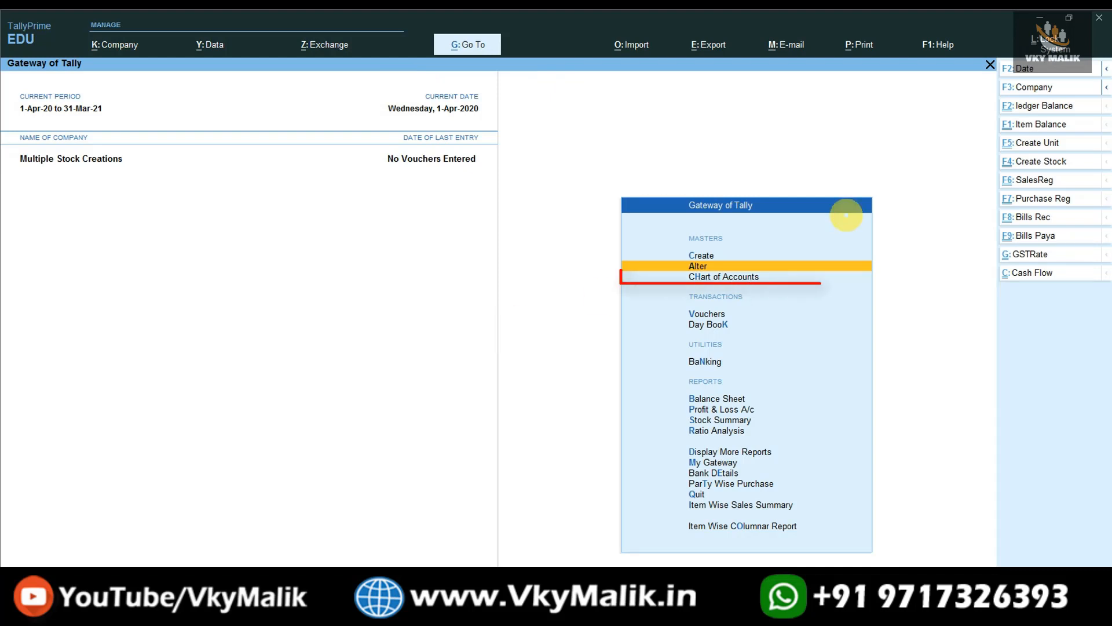
- Open the Chart of Accounts for Stock Items
{"action": "key", "text": "Down"}
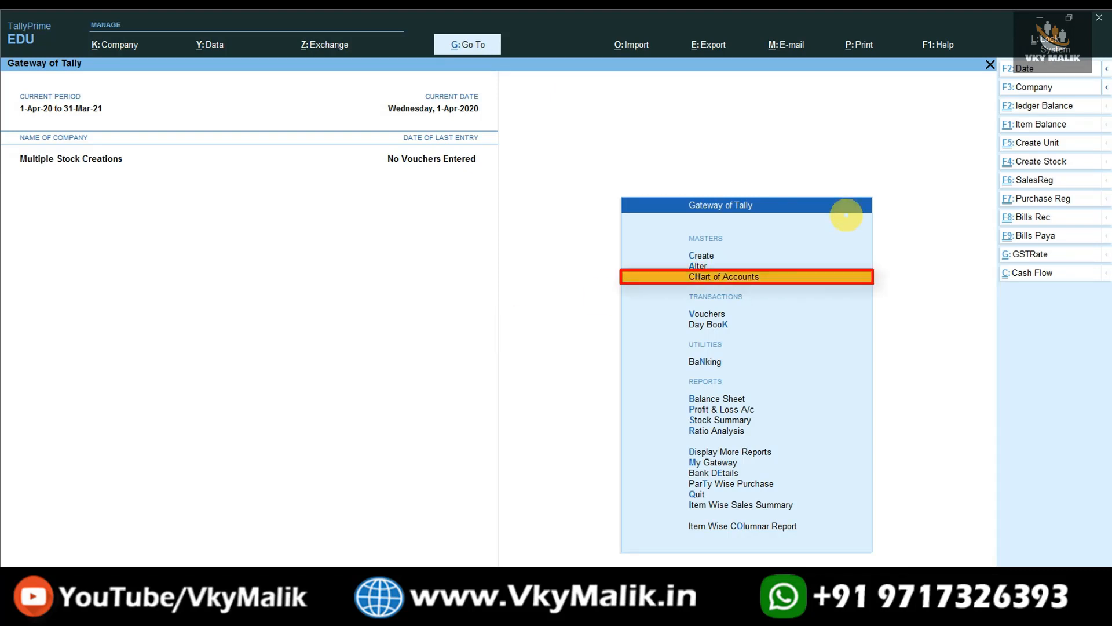
{"action": "key", "text": "Return"}
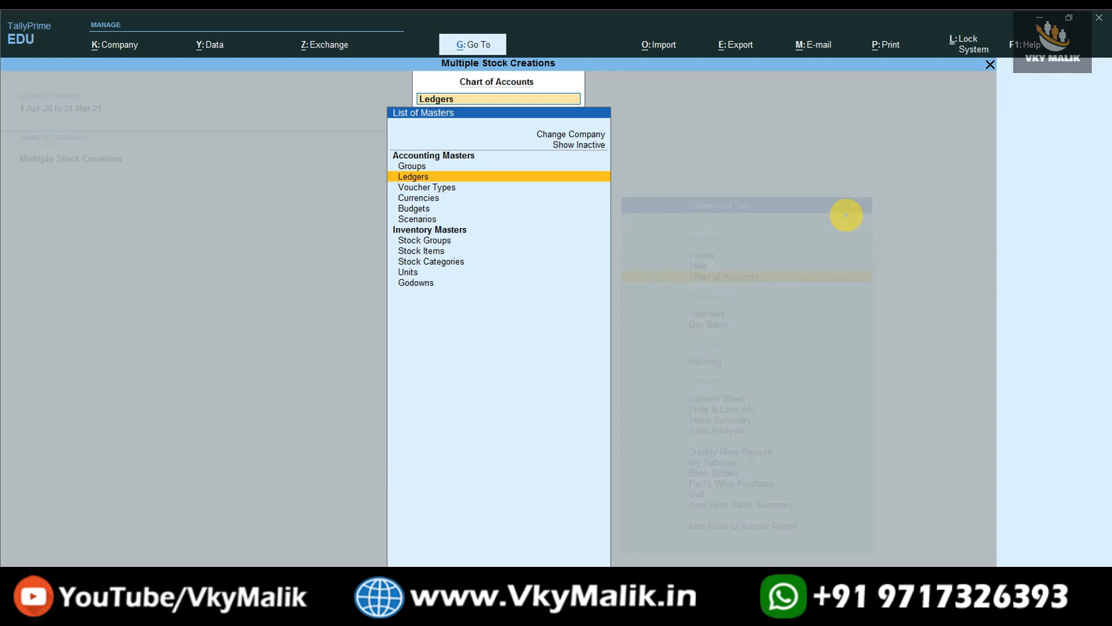
{"action": "key", "text": "Down"}
{"action": "key", "text": "Down"}
{"action": "key", "text": "Down"}
{"action": "key", "text": "Down"}
{"action": "key", "text": "Down"}
{"action": "key", "text": "Down"}
{"action": "key", "text": "Down"}
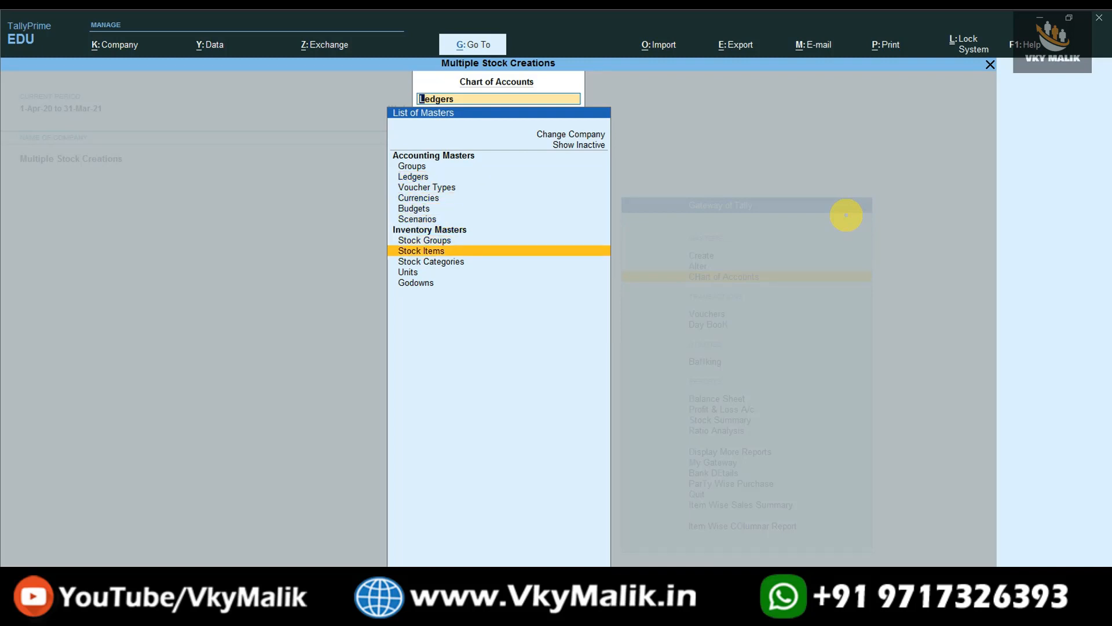
{"action": "key", "text": "Return"}
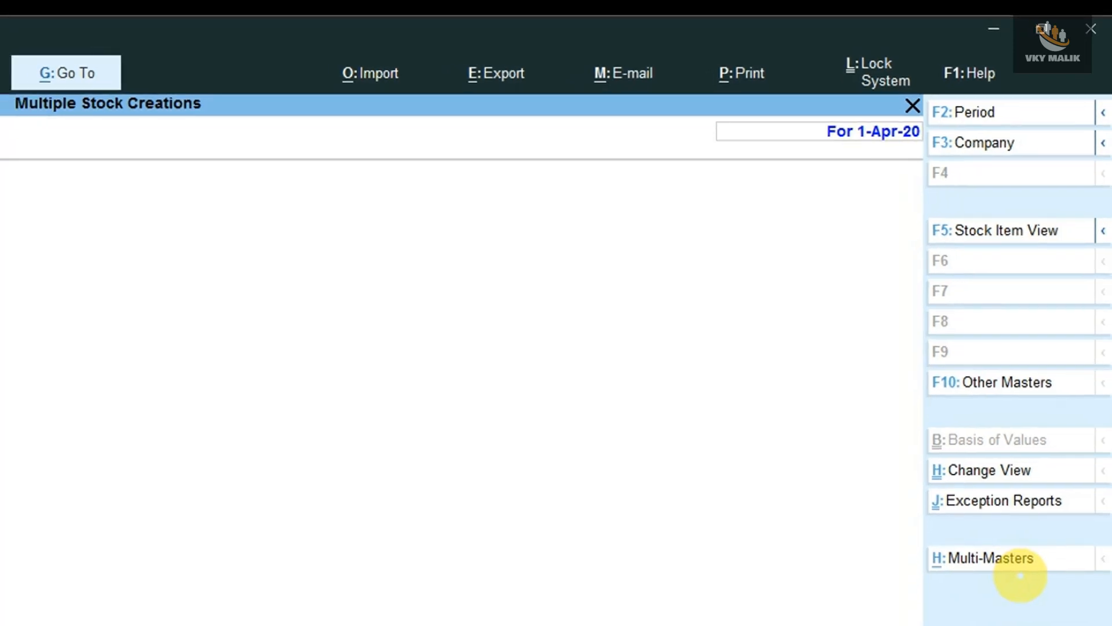
- Start creating multiple stock items at once with All Items as the parent group
{"action": "left_click", "coordinate": [985, 578]}
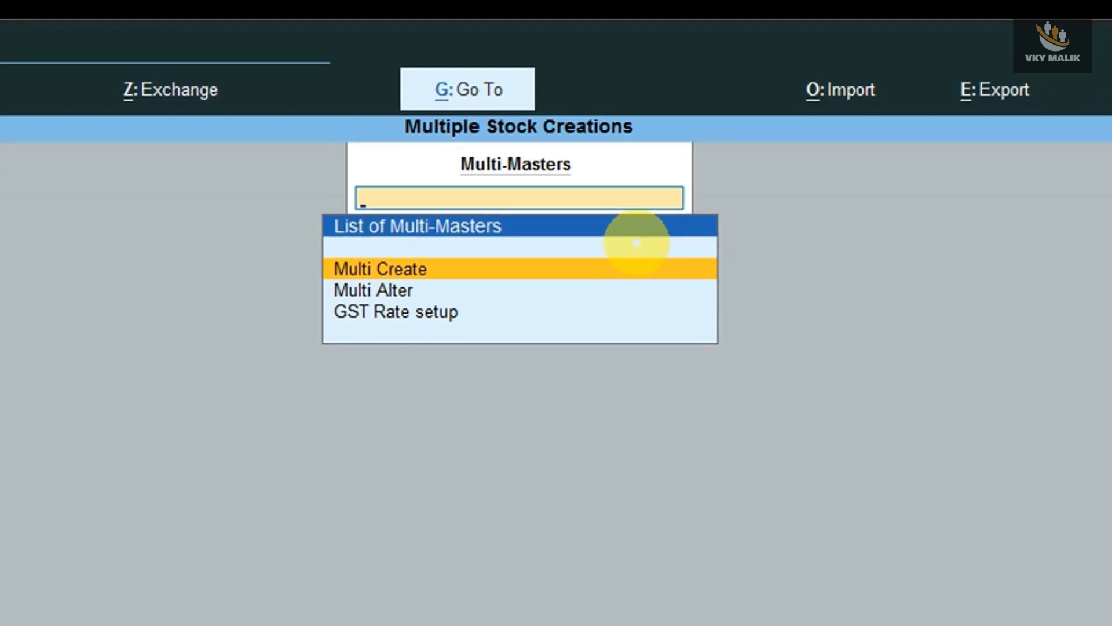
{"action": "key", "text": "Return"}
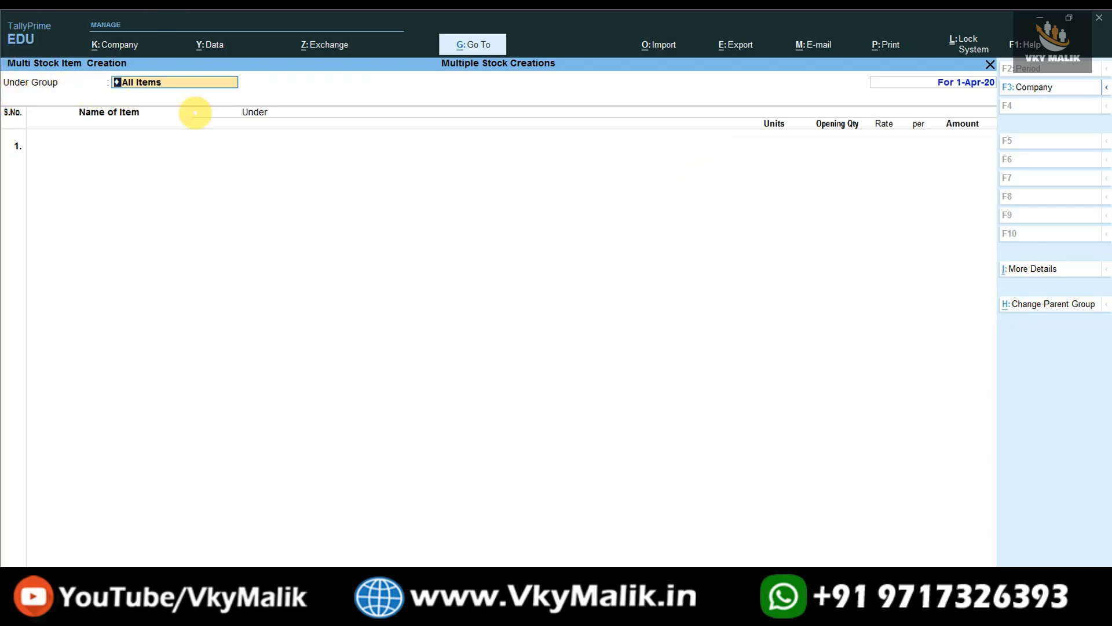
{"action": "key", "text": "Return"}
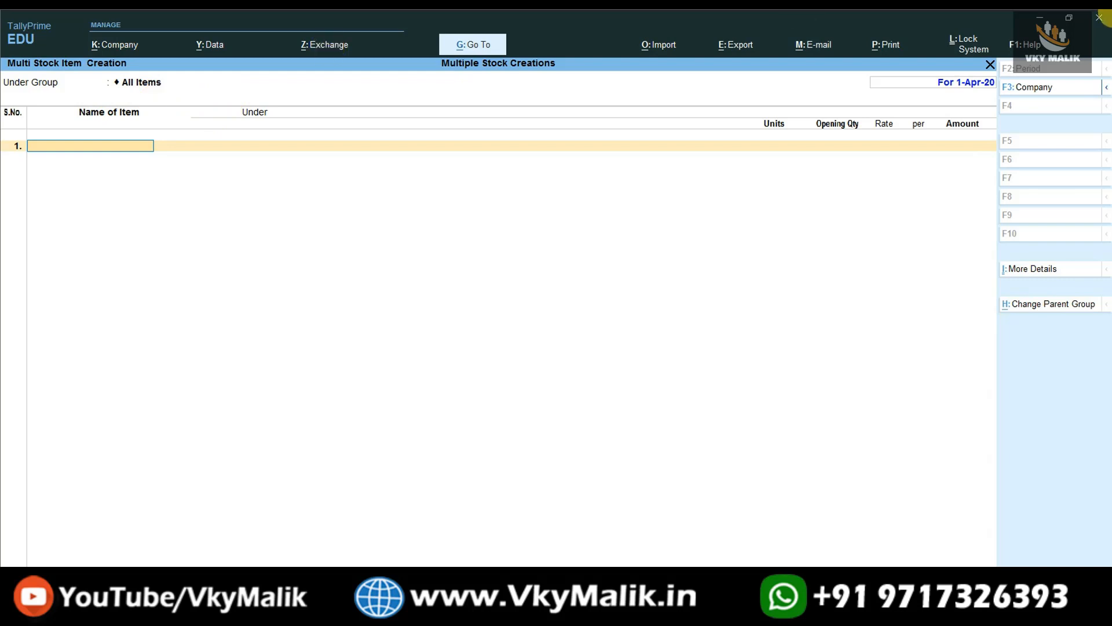
- Enter Redmi Note8 as the first item and place it under a new primary stock group named Redmi
{"action": "type", "text": "Redmi Note8"}
{"action": "key", "text": "Return"}
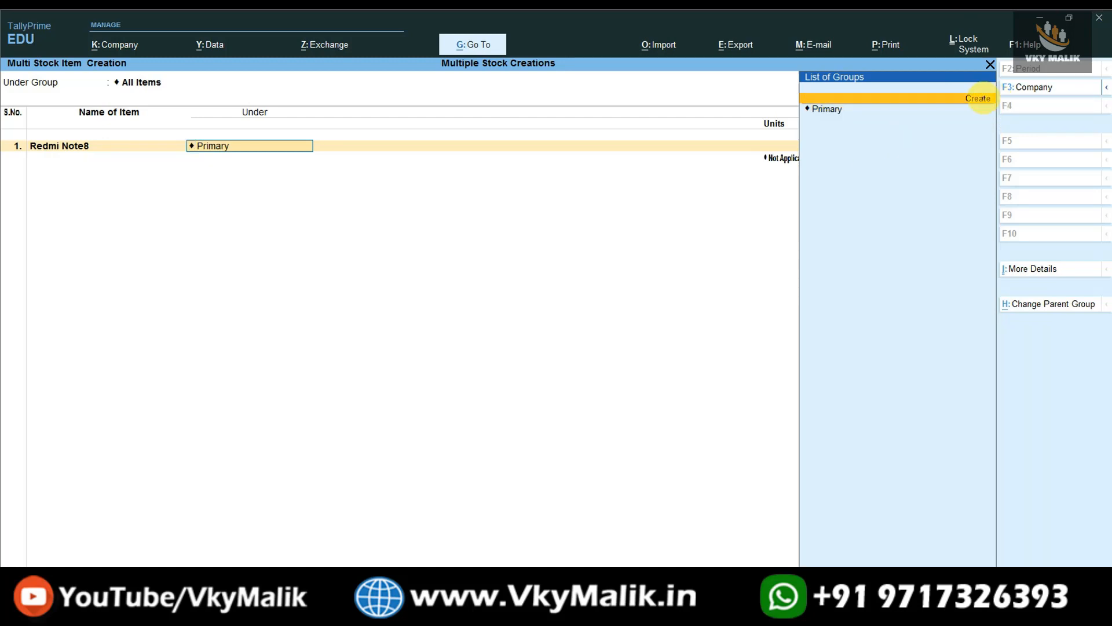
{"action": "left_click", "coordinate": [979, 98]}
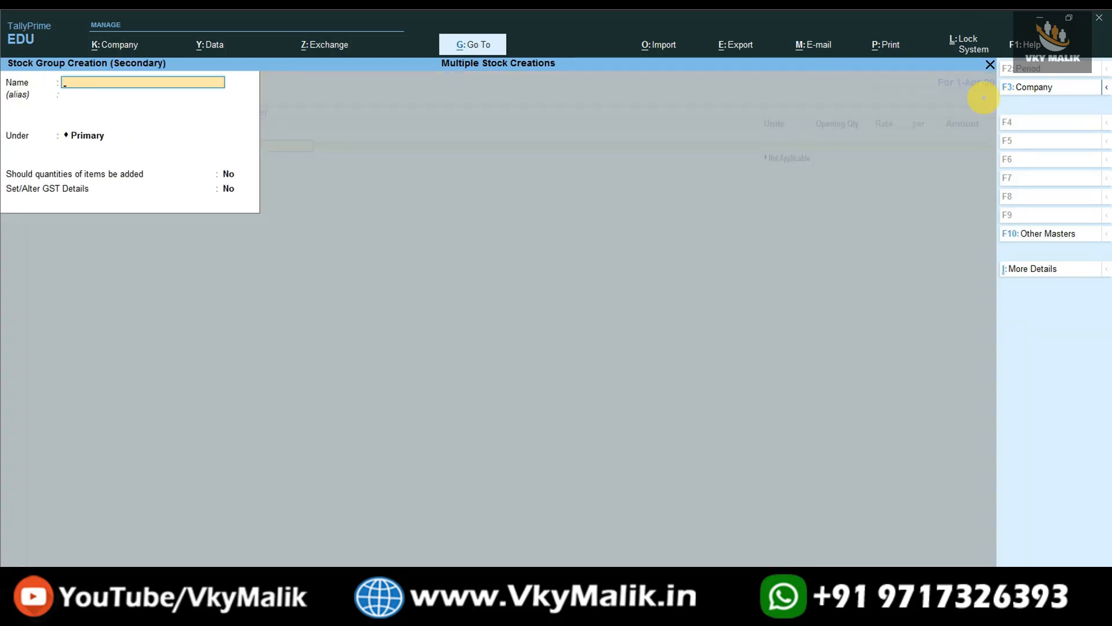
{"action": "type", "text": "Redmi"}
{"action": "key", "text": "Return"}
{"action": "key", "text": "Return"}
{"action": "key", "text": "Return"}
{"action": "key", "text": "Return"}
{"action": "key", "text": "Return"}
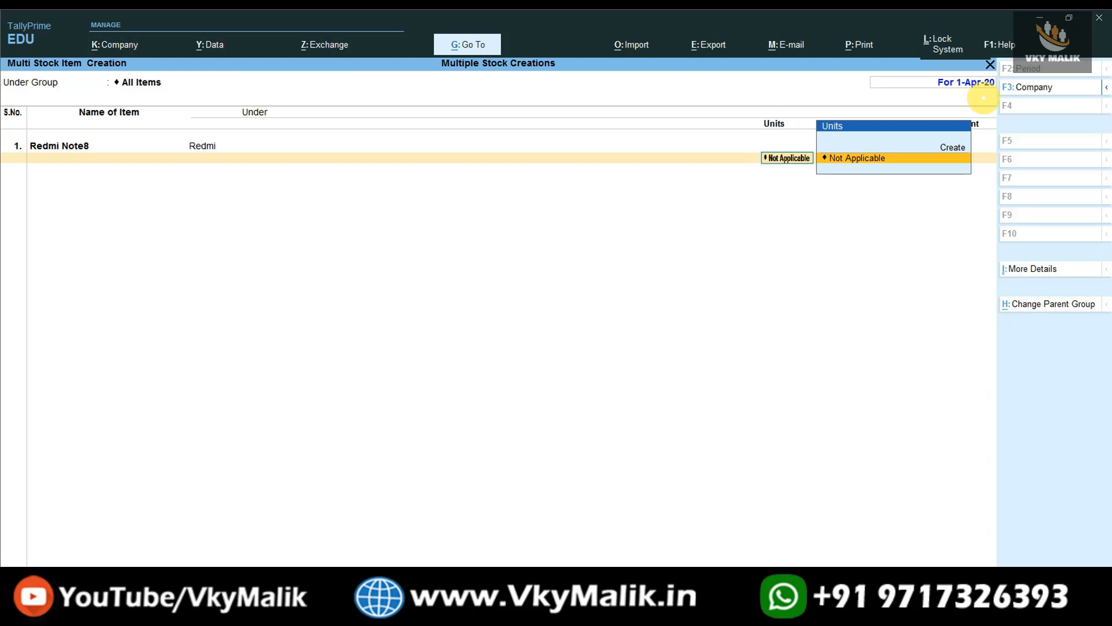
- Assign Redmi Note8 a new unit pcs with quantity code PCS-PIECES and 0 decimal places, leaving its opening quantity blank
{"action": "key", "text": "Up"}
{"action": "key", "text": "Return"}
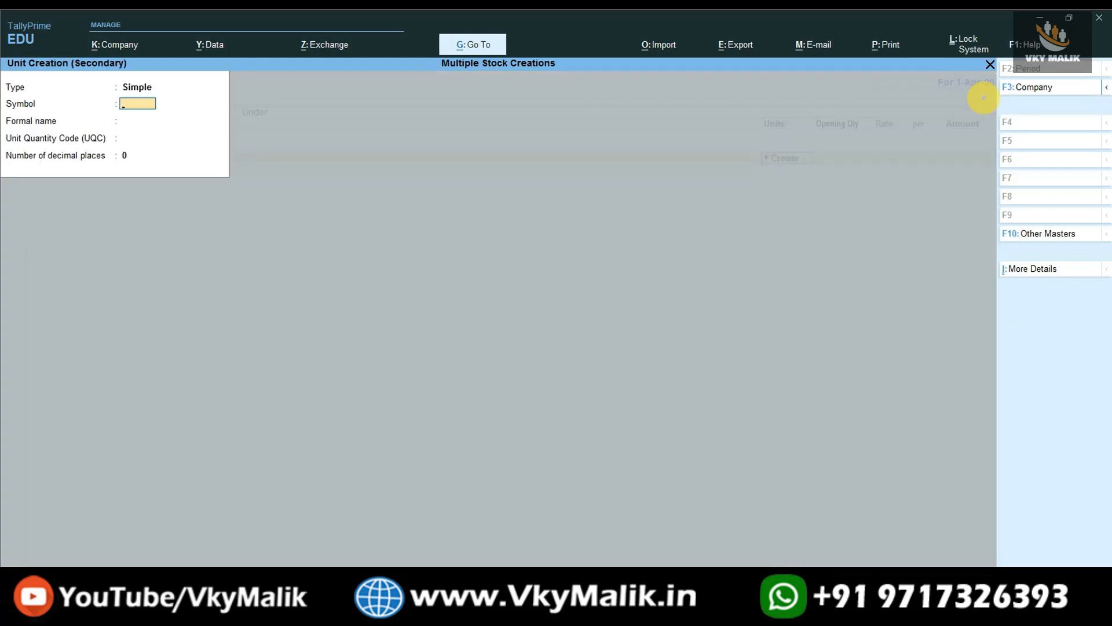
{"action": "type", "text": "pcs"}
{"action": "key", "text": "Return"}
{"action": "key", "text": "Return"}
{"action": "type", "text": "pcs"}
{"action": "key", "text": "Return"}
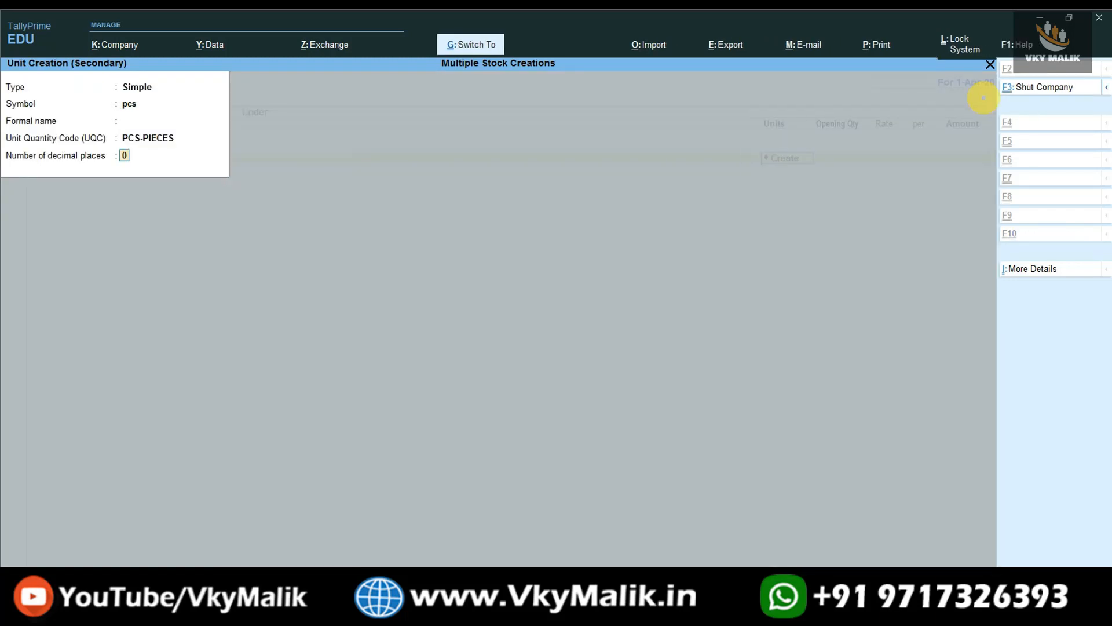
{"action": "key", "text": "Return"}
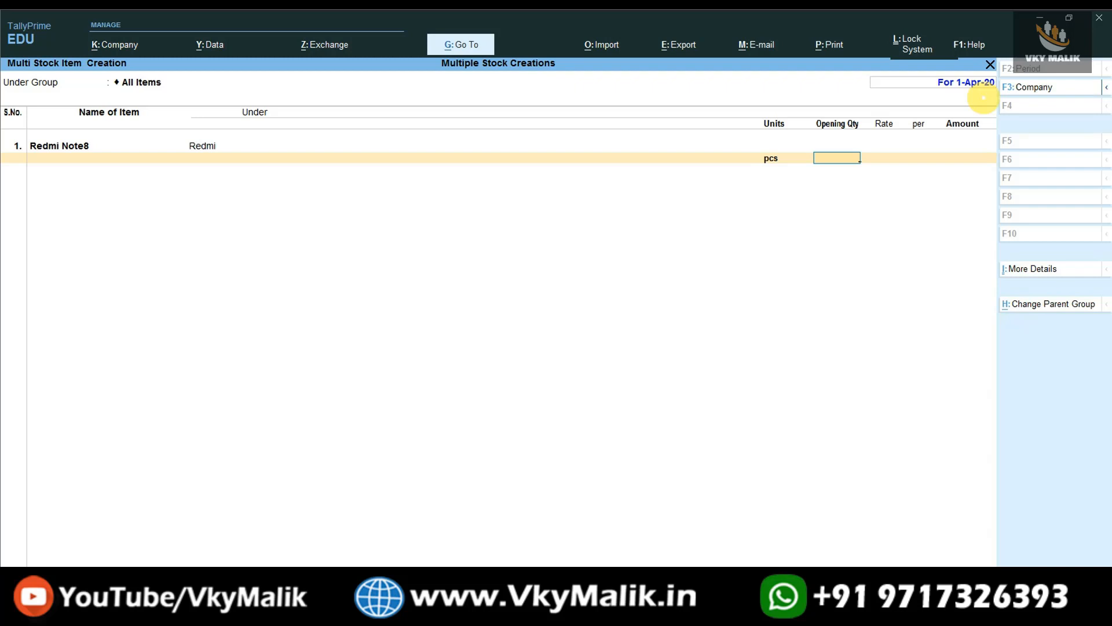
{"action": "key", "text": "Return"}
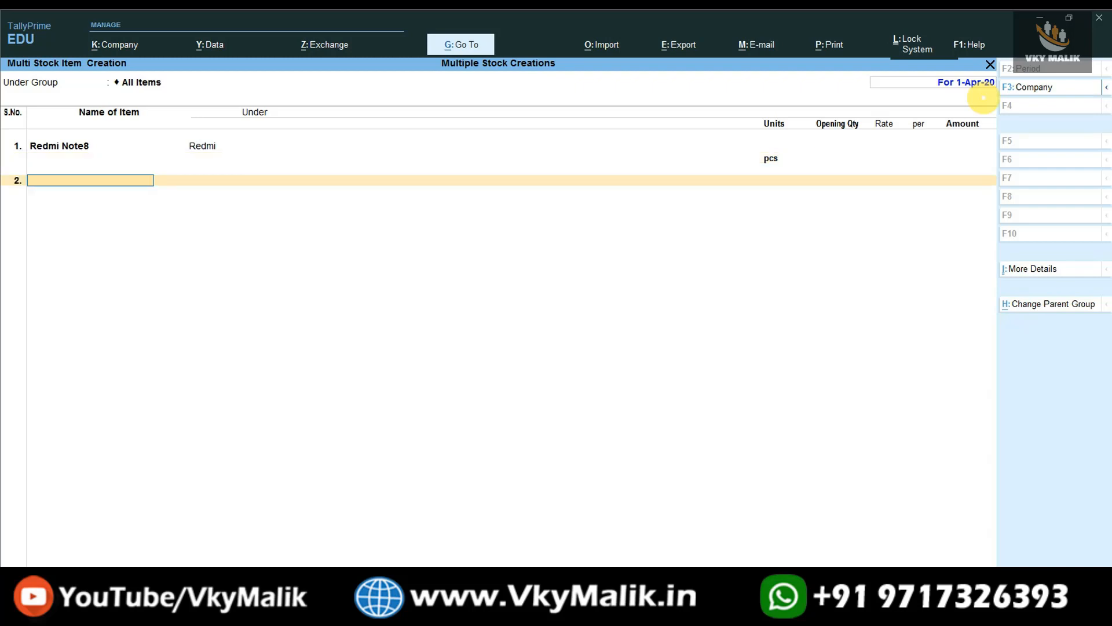
{"action": "key", "text": "Return"}
{"action": "key", "text": "Escape"}
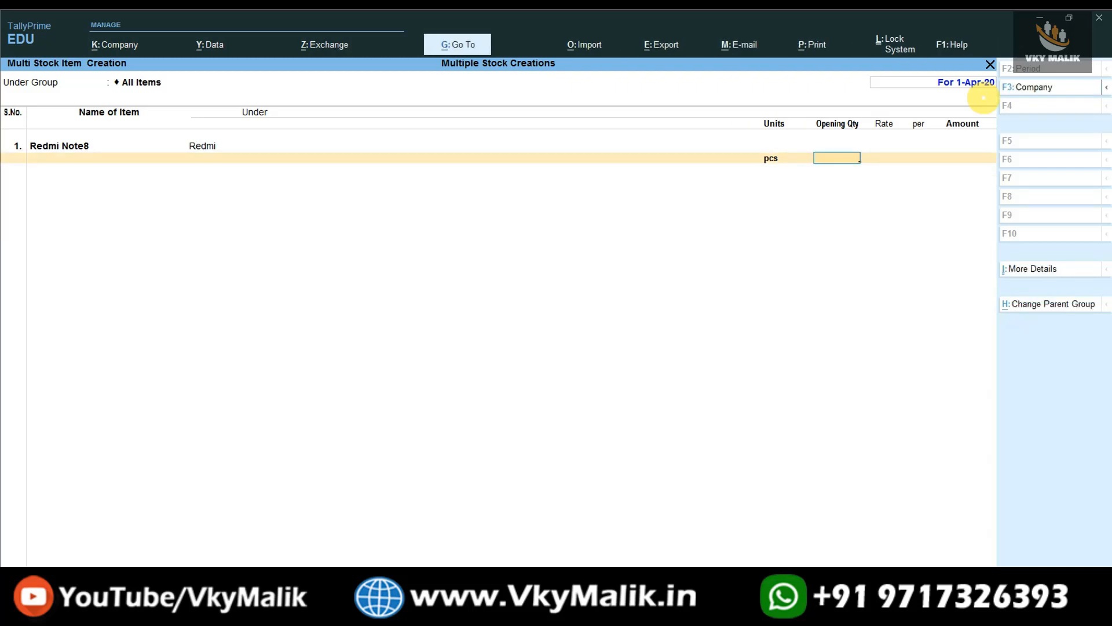
{"action": "key", "text": "Return"}
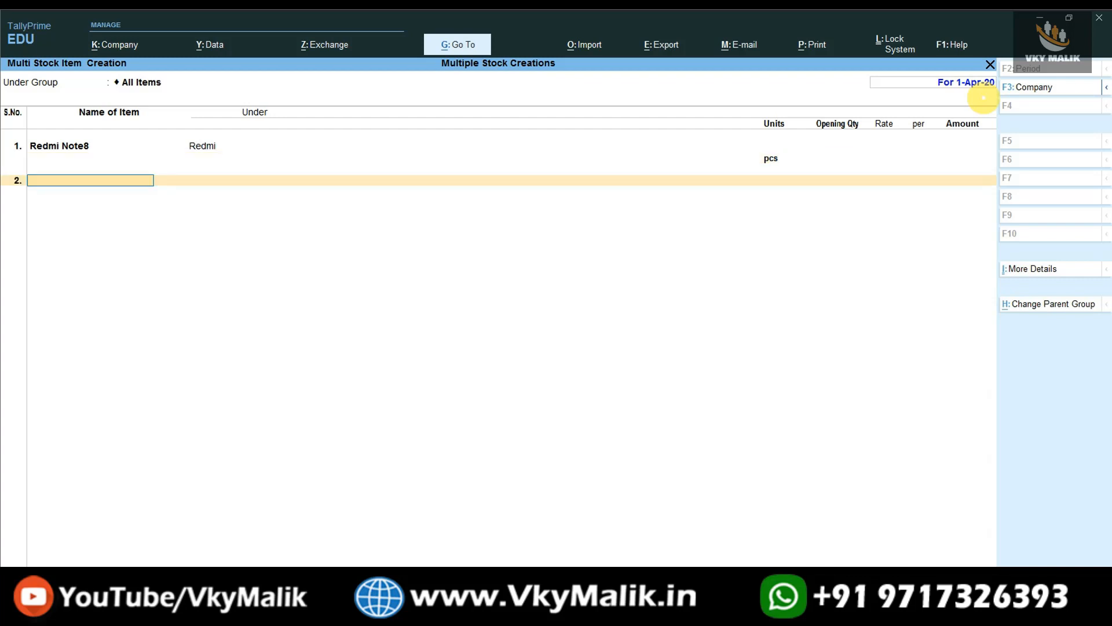
- Add Redmi Note9 as the second item under the Redmi group with unit pcs and no opening quantity
{"action": "type", "text": "Redmi Note9"}
{"action": "key", "text": "Return"}
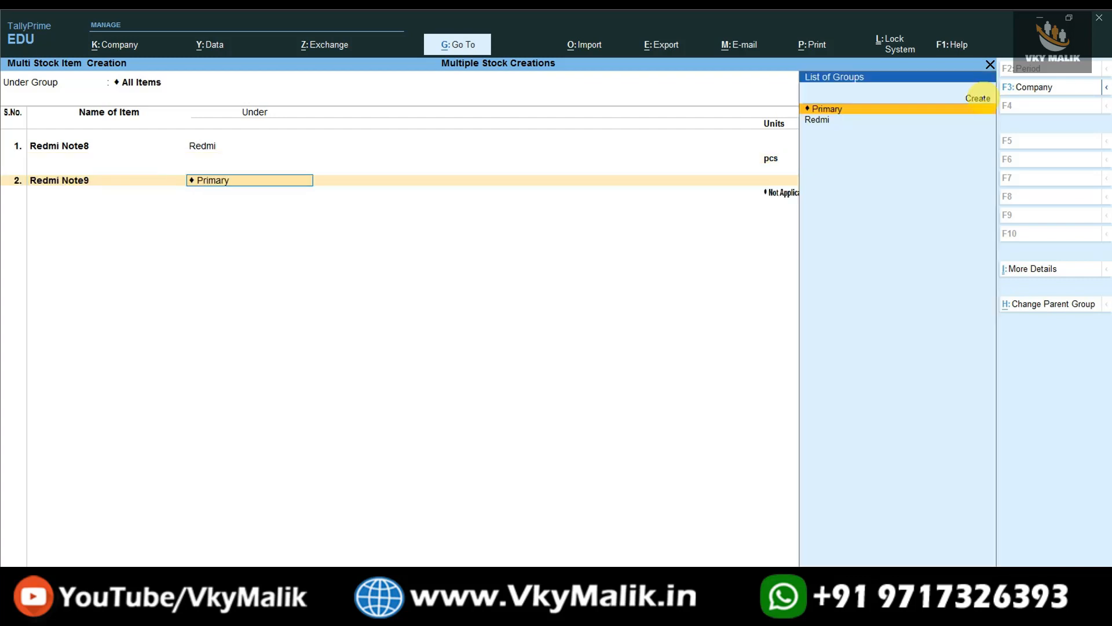
{"action": "type", "text": "r"}
{"action": "key", "text": "Return"}
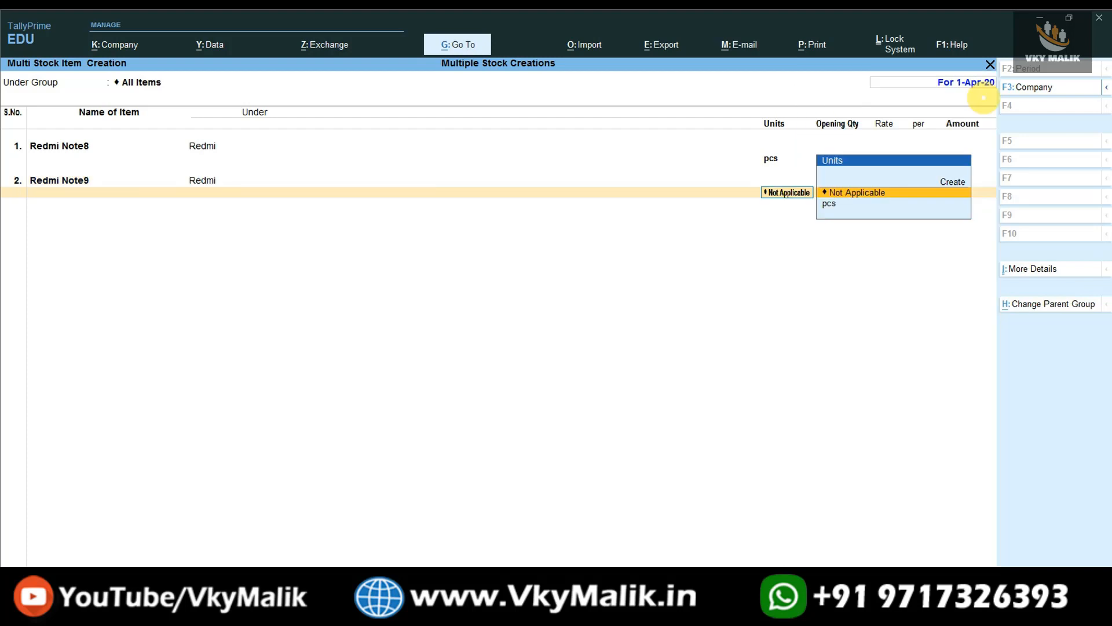
{"action": "type", "text": "p"}
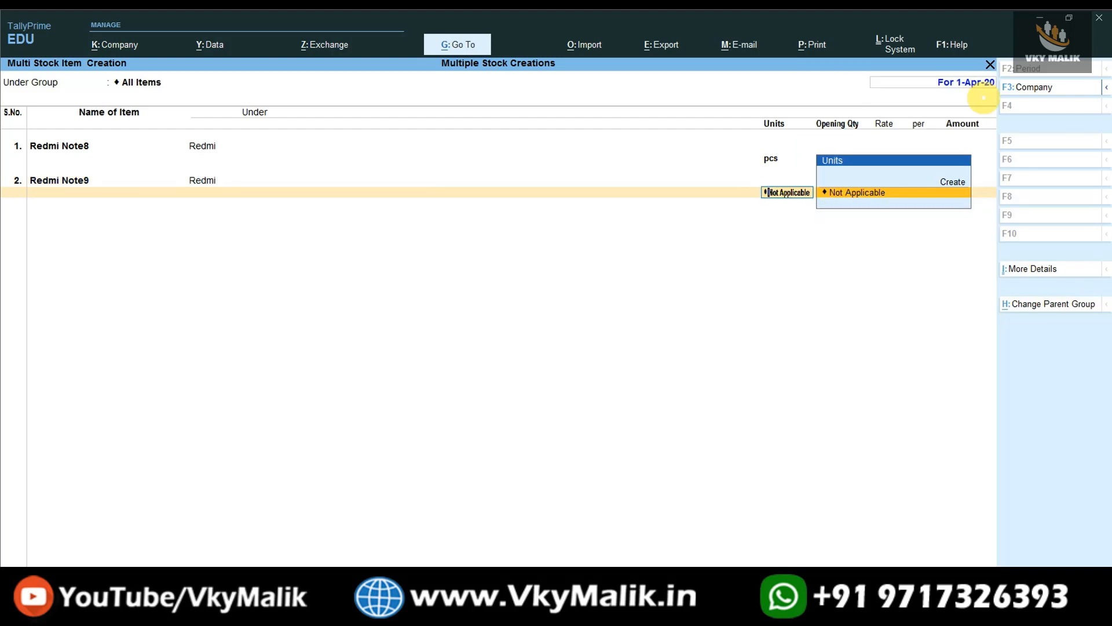
{"action": "key", "text": "BackSpace"}
{"action": "key", "text": "Down"}
{"action": "key", "text": "Return"}
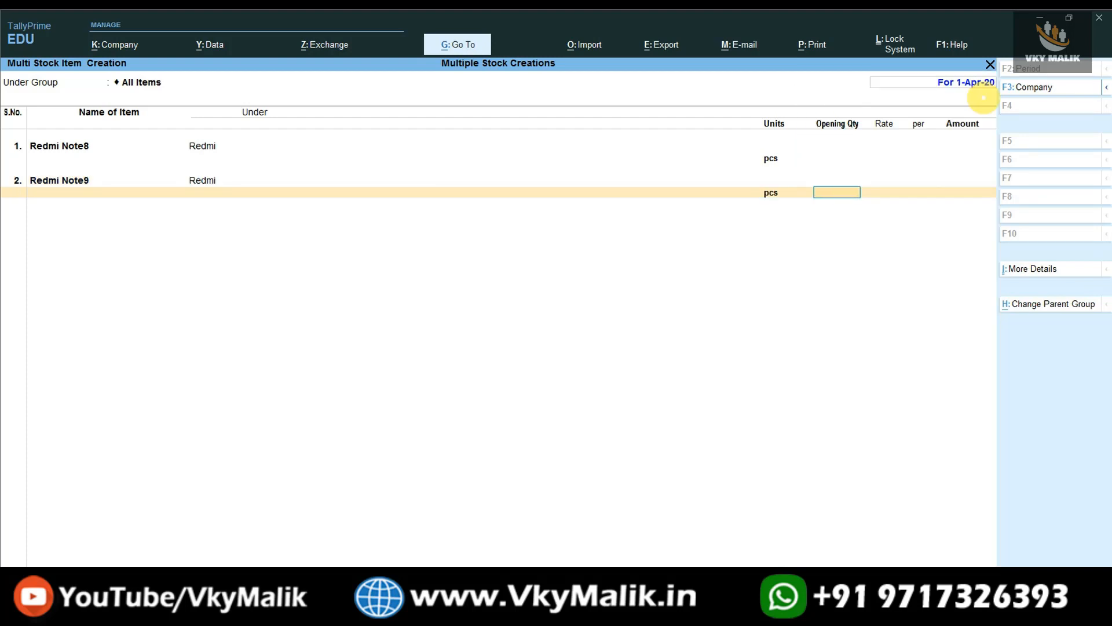
{"action": "key", "text": "Return"}
- Add Redmi Note9pro as the third item under the Redmi group with unit pcs and no opening quantity
{"action": "type", "text": "Redmi Not"}
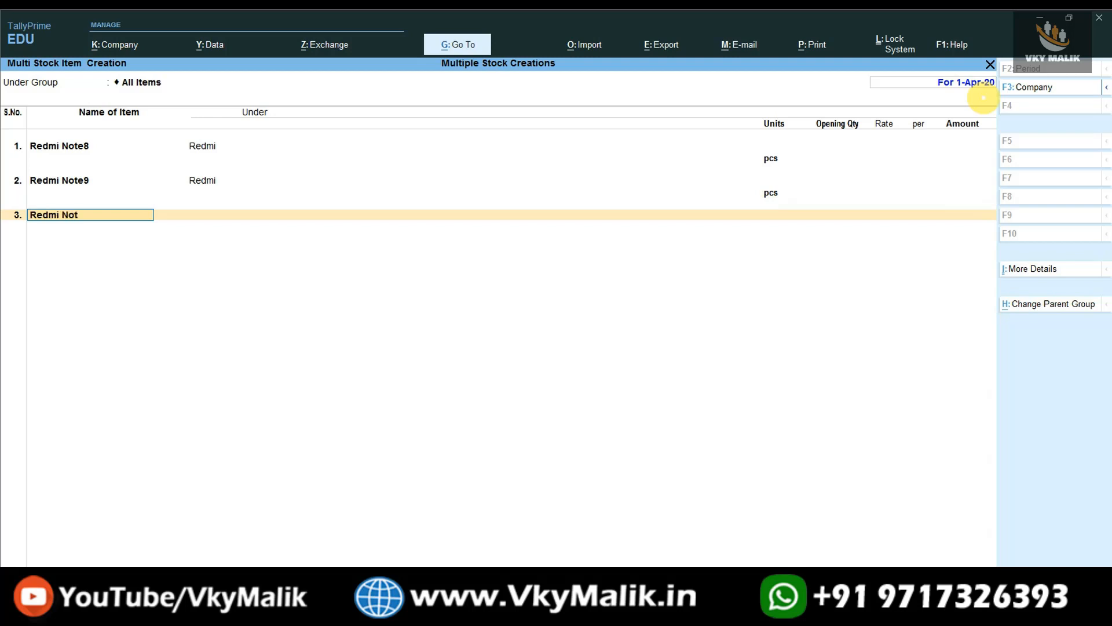
{"action": "type", "text": "e9pro"}
{"action": "key", "text": "Return"}
{"action": "type", "text": "R"}
{"action": "key", "text": "Return"}
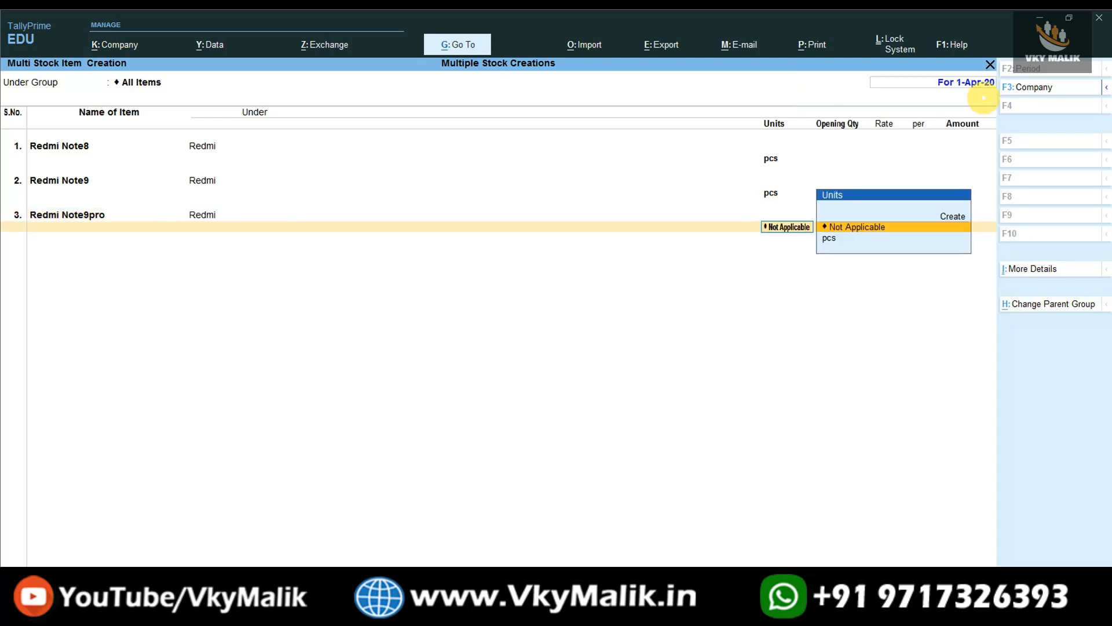
{"action": "key", "text": "Down"}
{"action": "key", "text": "Return"}
{"action": "key", "text": "Return"}
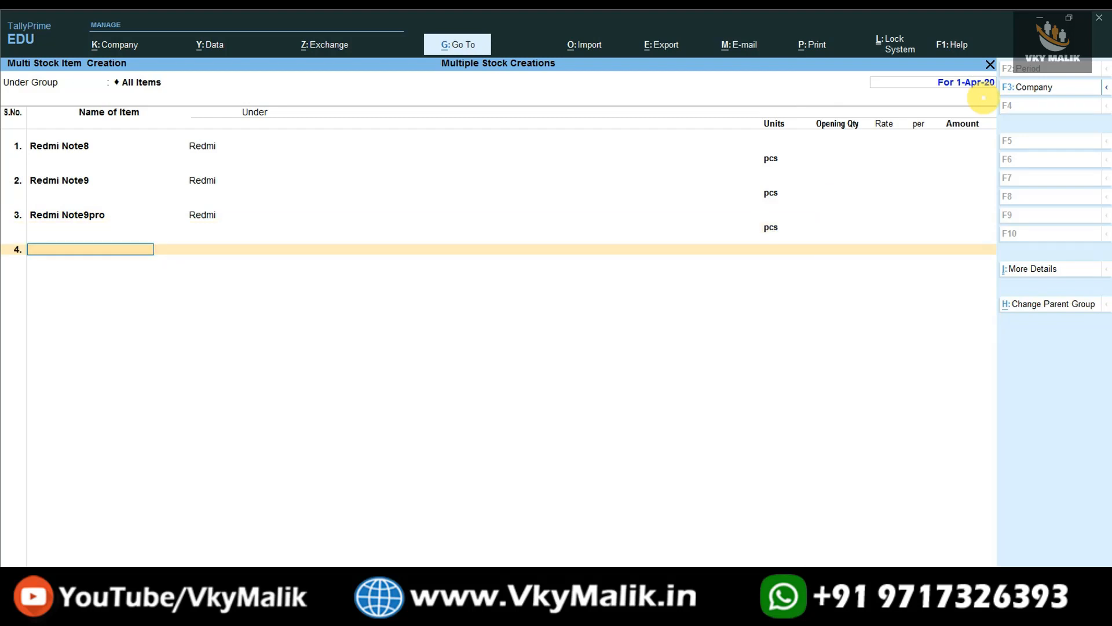
- Add Samsung J2 as the fourth item under a new primary stock group named Samsung, with unit pcs and no opening quantity
{"action": "type", "text": "Samsung J2"}
{"action": "key", "text": "Return"}
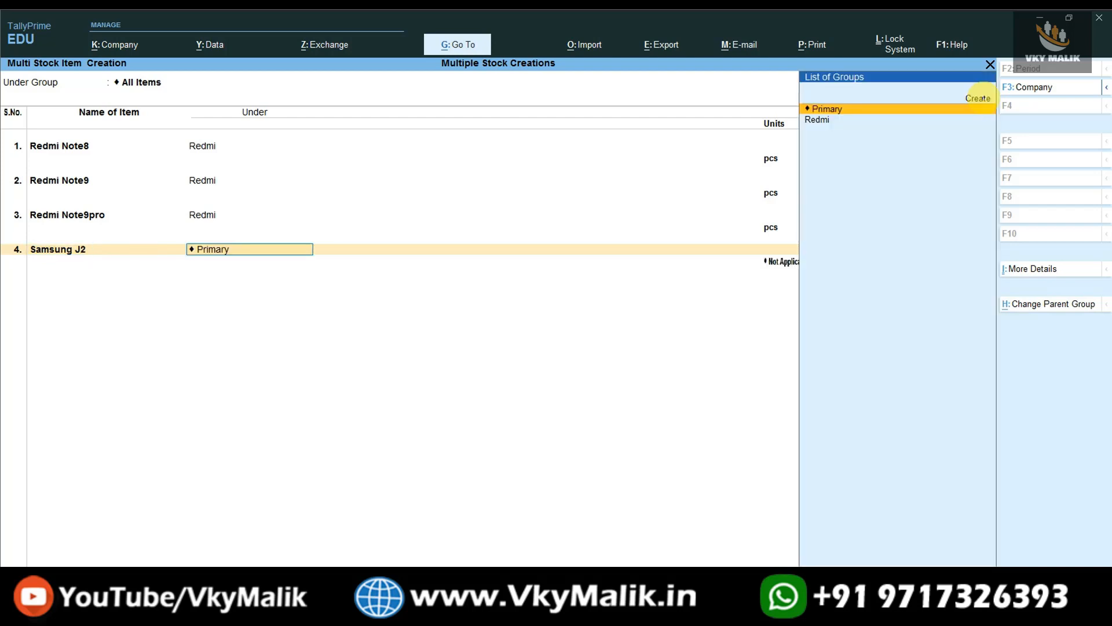
{"action": "left_click", "coordinate": [980, 98]}
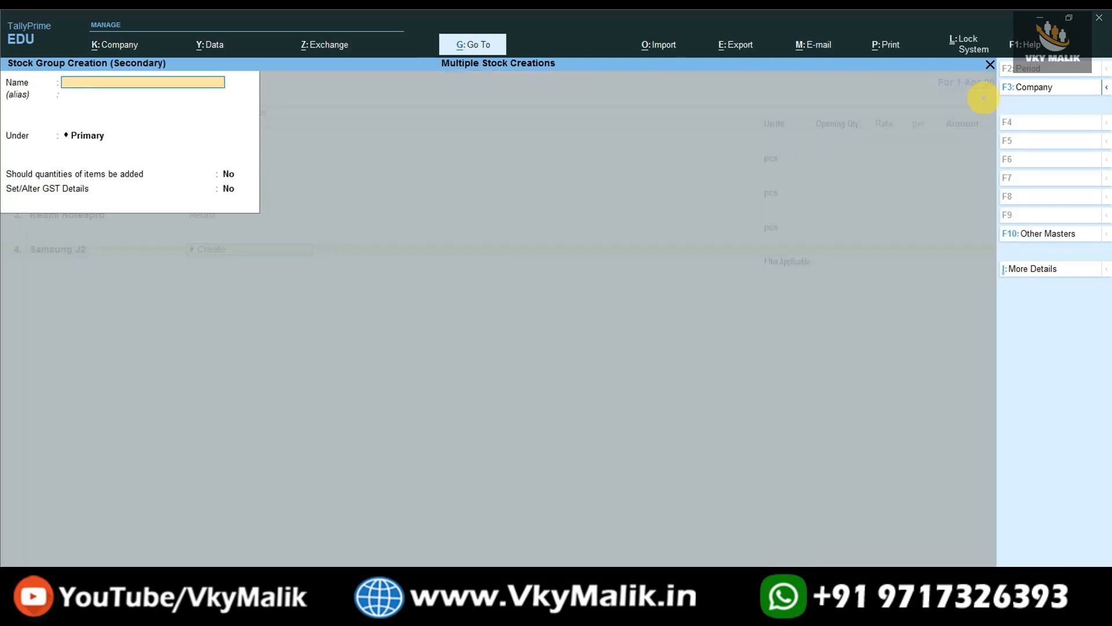
{"action": "type", "text": "Samsung"}
{"action": "key", "text": "Return"}
{"action": "key", "text": "ctrl+a"}
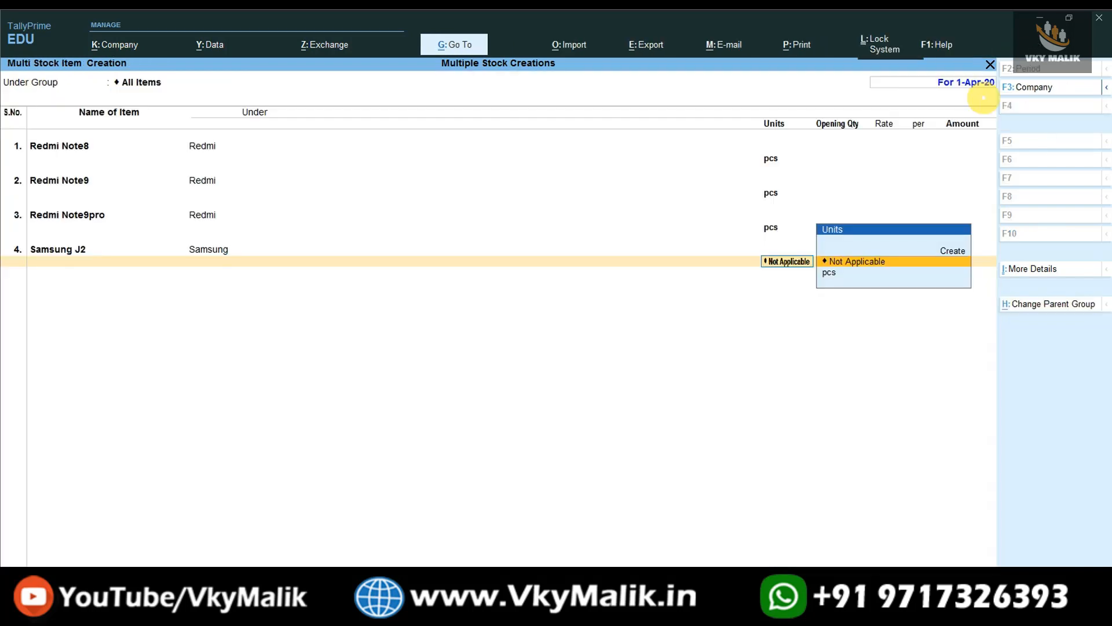
{"action": "key", "text": "Down"}
{"action": "key", "text": "Return"}
{"action": "key", "text": "Return"}
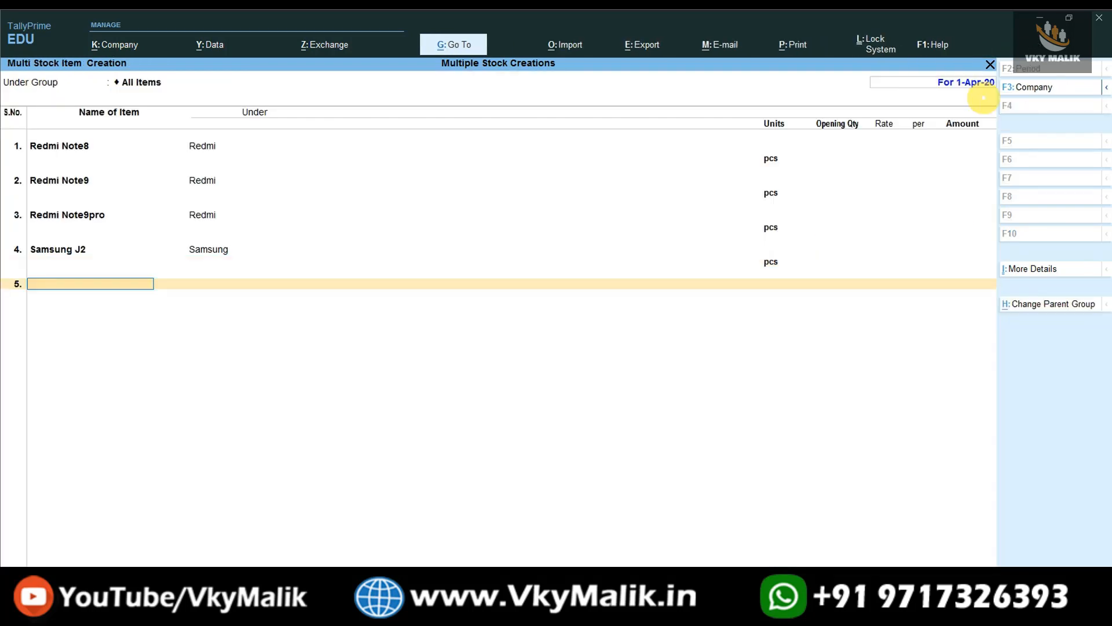
- Add Samsung J5 as the fifth item under the Samsung group with unit pcs and no opening quantity
{"action": "type", "text": "Samsung J5"}
{"action": "key", "text": "Return"}
{"action": "key", "text": "Return"}
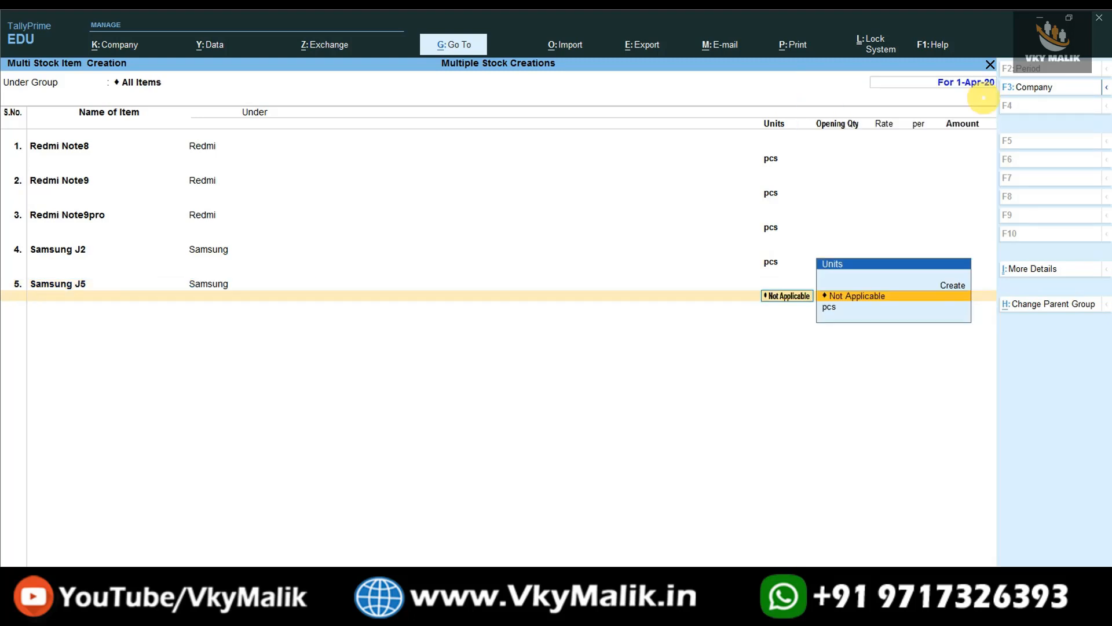
{"action": "key", "text": "Down"}
{"action": "key", "text": "Return"}
{"action": "key", "text": "Return"}
- Add Samsung J7 as the sixth item under the Samsung group with unit pcs, and save all the stock items
{"action": "type", "text": "Samsung J7"}
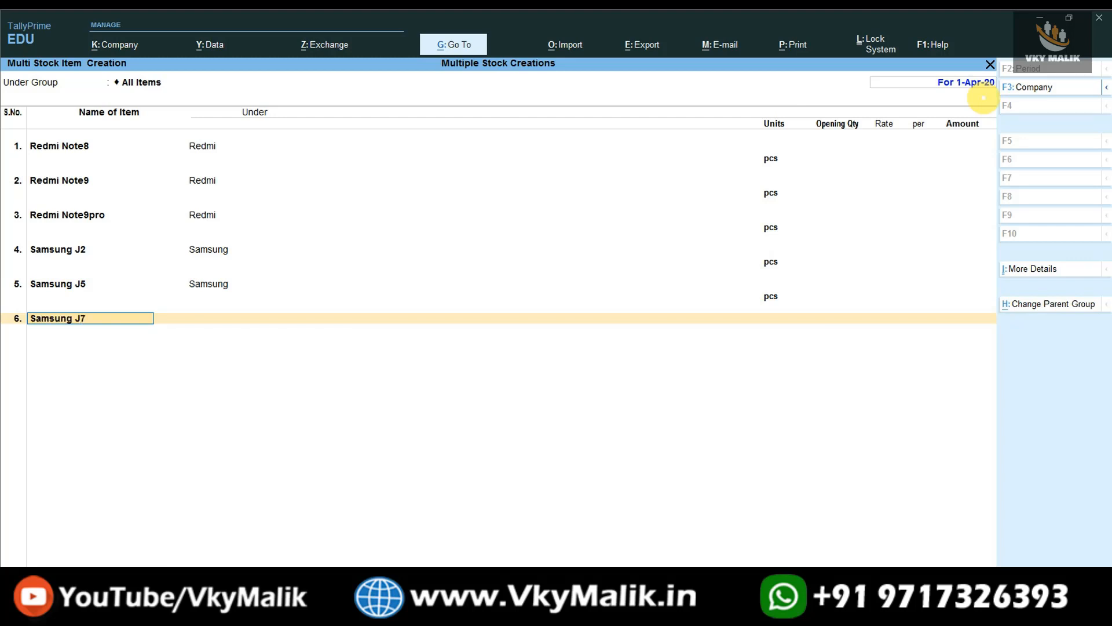
{"action": "key", "text": "Return"}
{"action": "key", "text": "Down"}
{"action": "key", "text": "Down"}
{"action": "key", "text": "Return"}
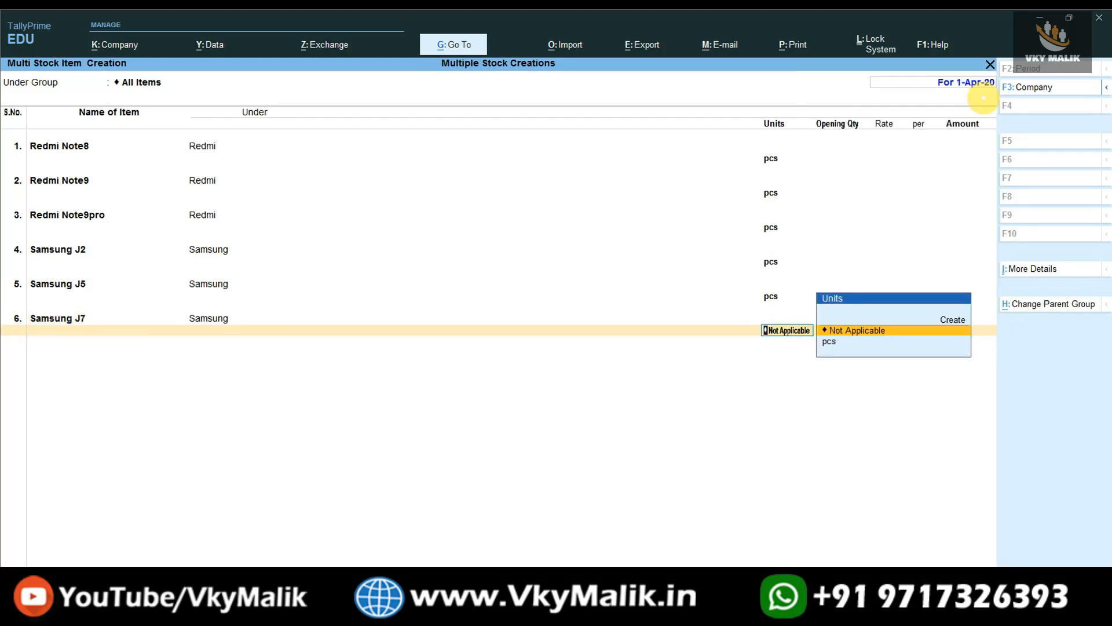
{"action": "key", "text": "Down"}
{"action": "key", "text": "Return"}
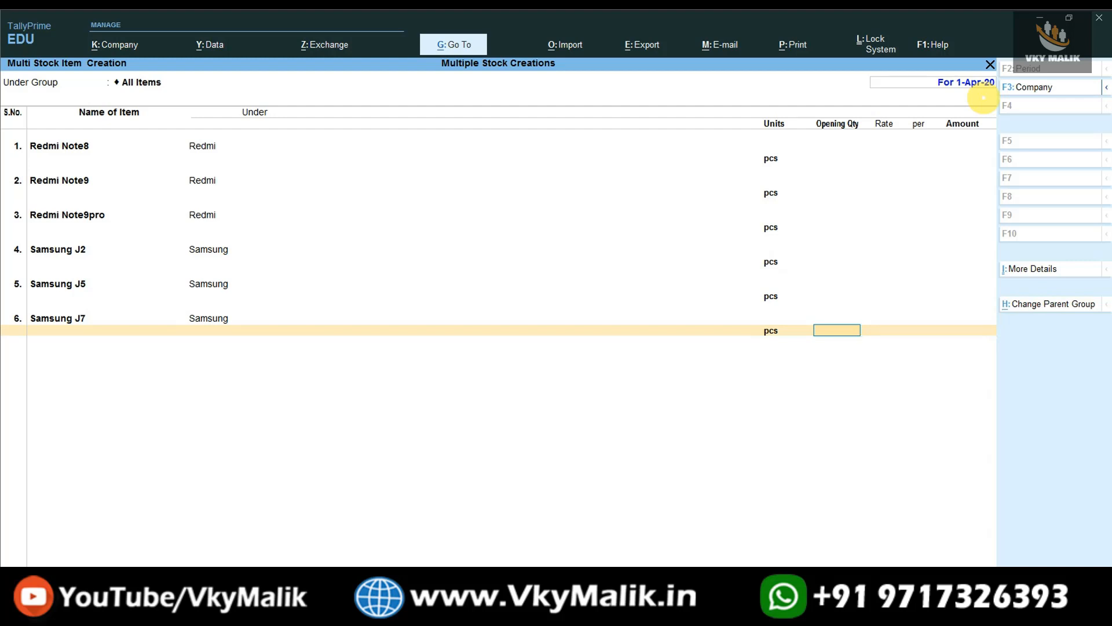
{"action": "key", "text": "ctrl+a"}
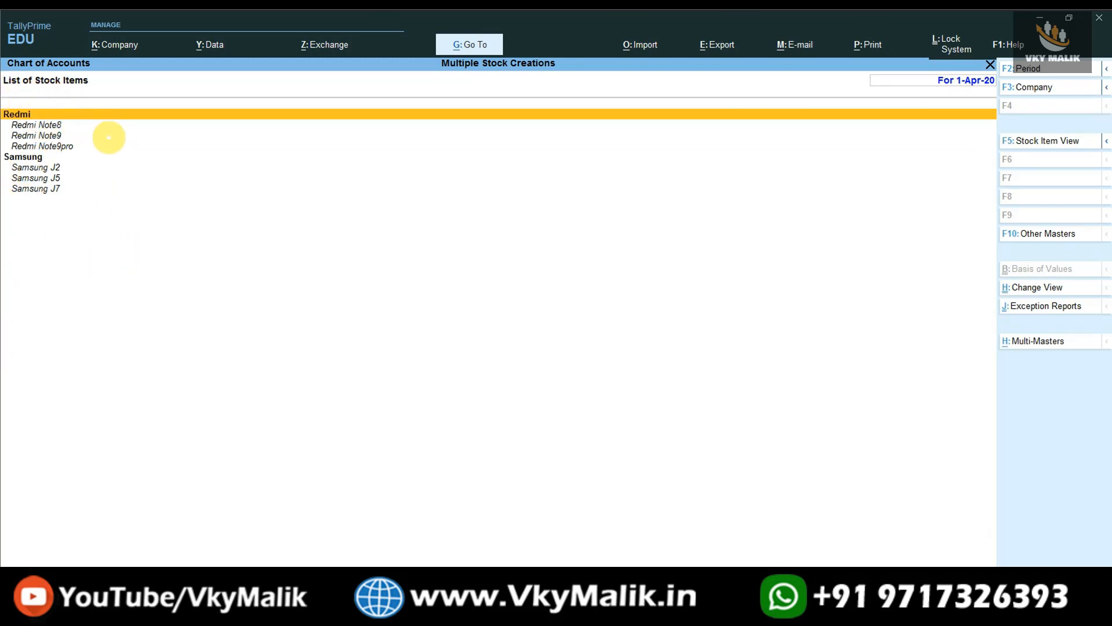
- Review the saved items in the List of Stock Items, and back out of the Chart of Accounts to the Gateway of Tally
{"action": "key", "text": "Down"}
{"action": "key", "text": "Down"}
{"action": "key", "text": "Down"}
{"action": "key", "text": "Down"}
{"action": "key", "text": "Down"}
{"action": "key", "text": "Escape"}
{"action": "key", "text": "Escape"}
{"action": "key", "text": "Escape"}
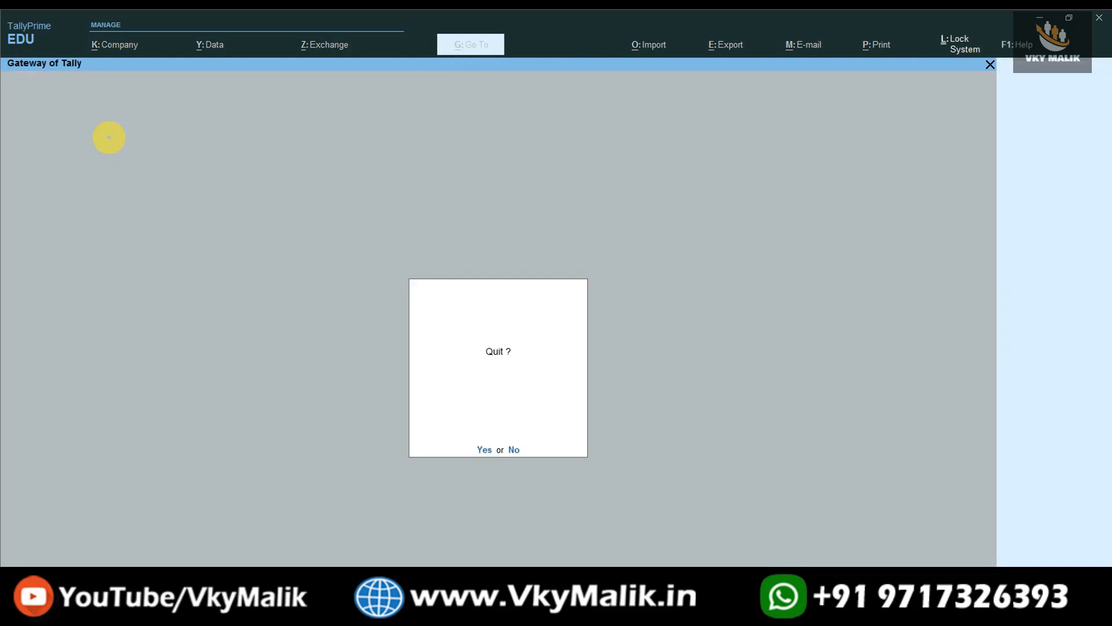